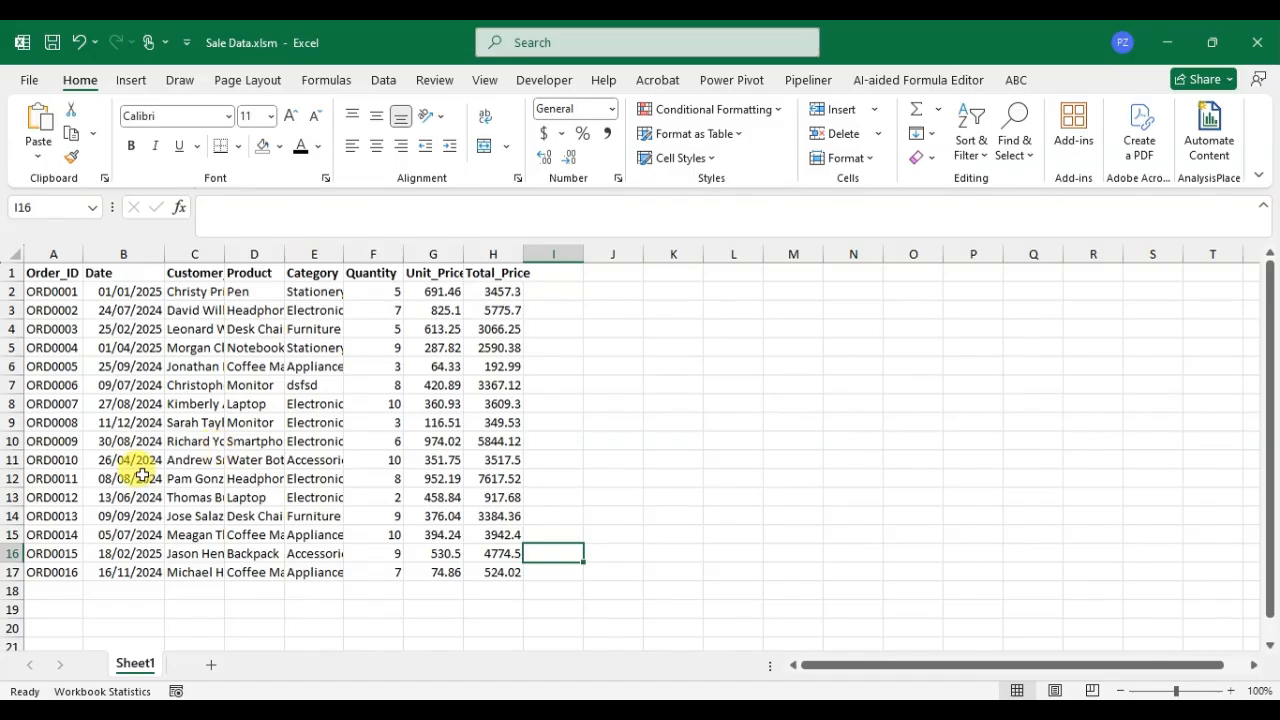
# Step: Create a PivotTable on a new worksheet from the sales data in Sheet1 range A1:H17
pyautogui.moveTo(40, 272); pyautogui.dragTo(497, 570)
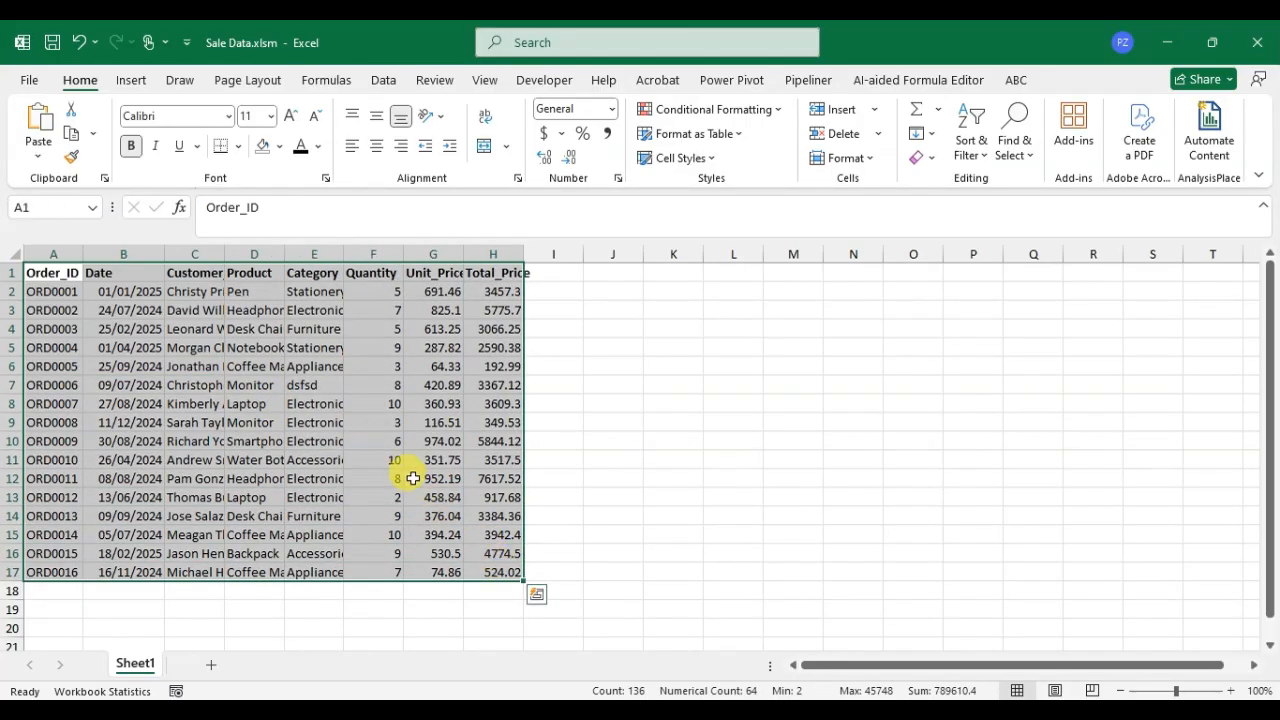
pyautogui.click(238, 382)
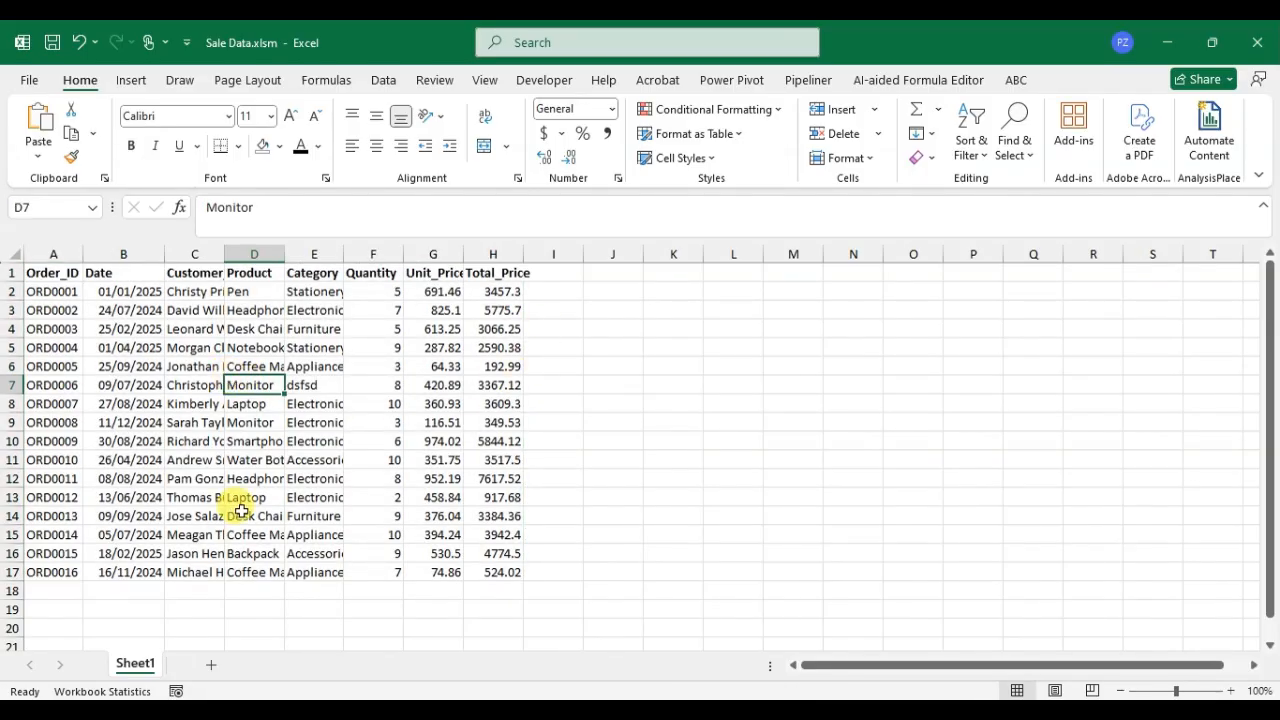
pyautogui.hotkey('ctrl', 'a')
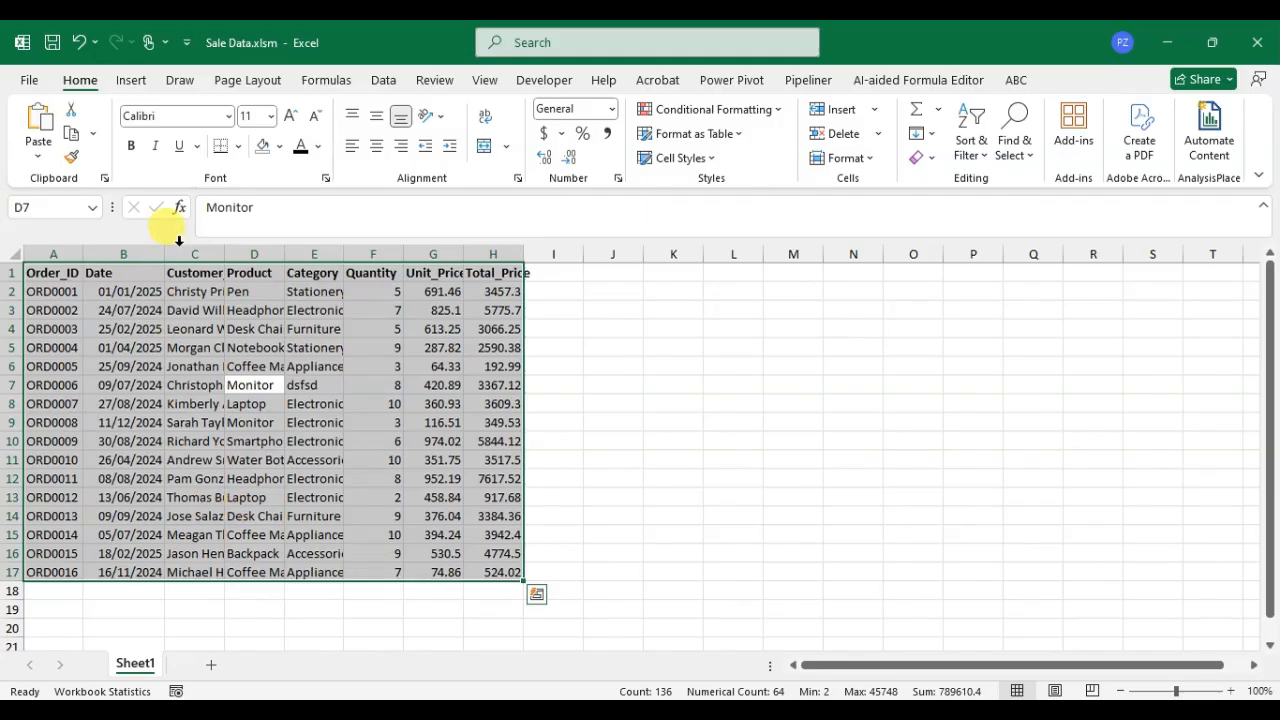
pyautogui.click(131, 80)
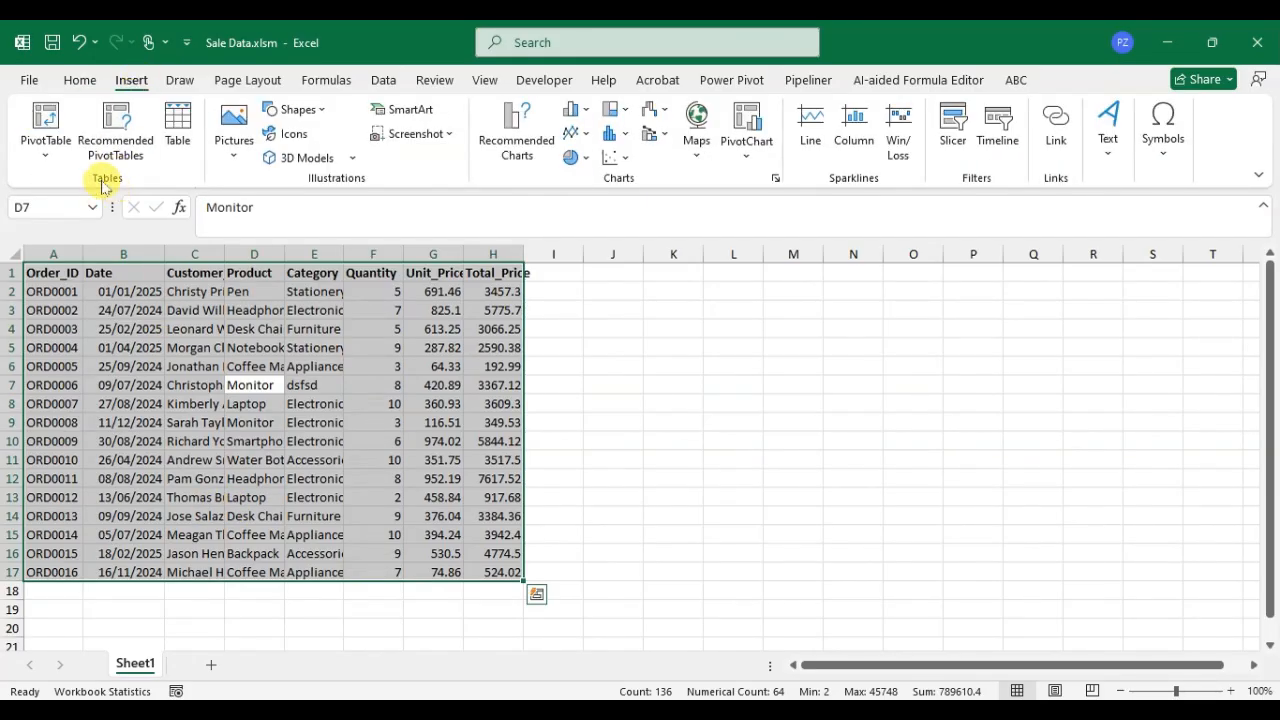
pyautogui.click(50, 155)
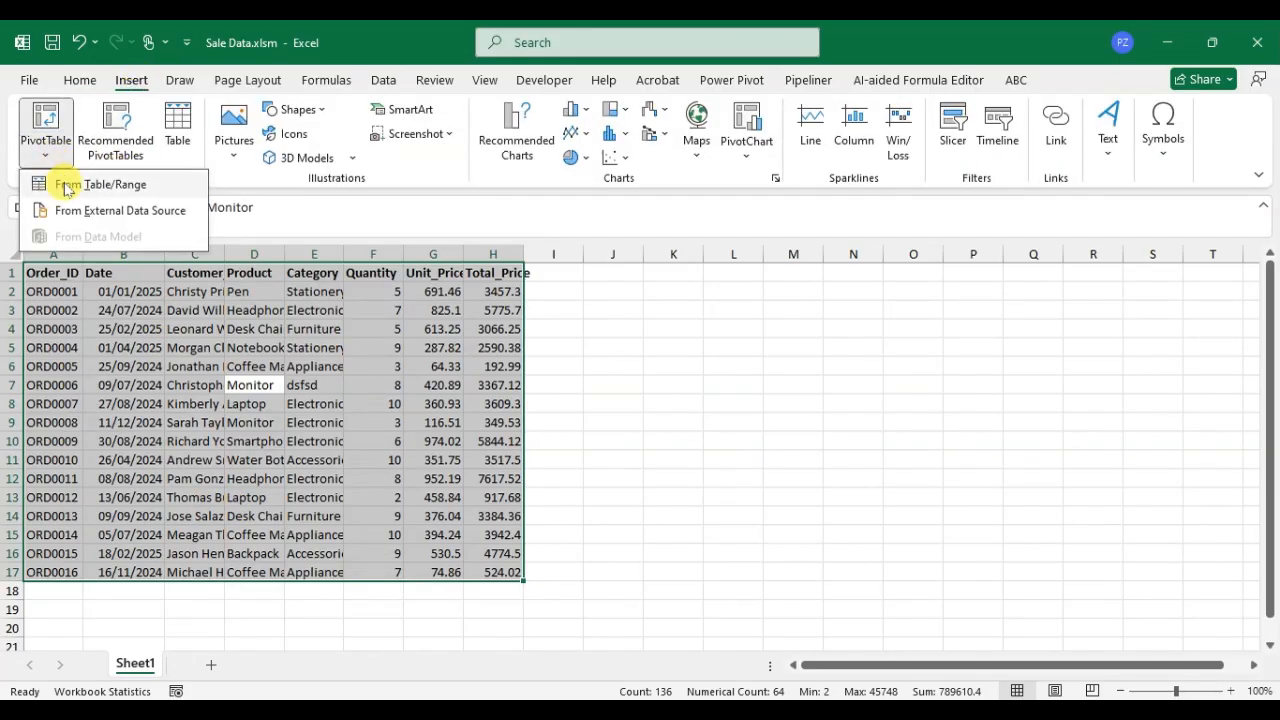
pyautogui.click(66, 187)
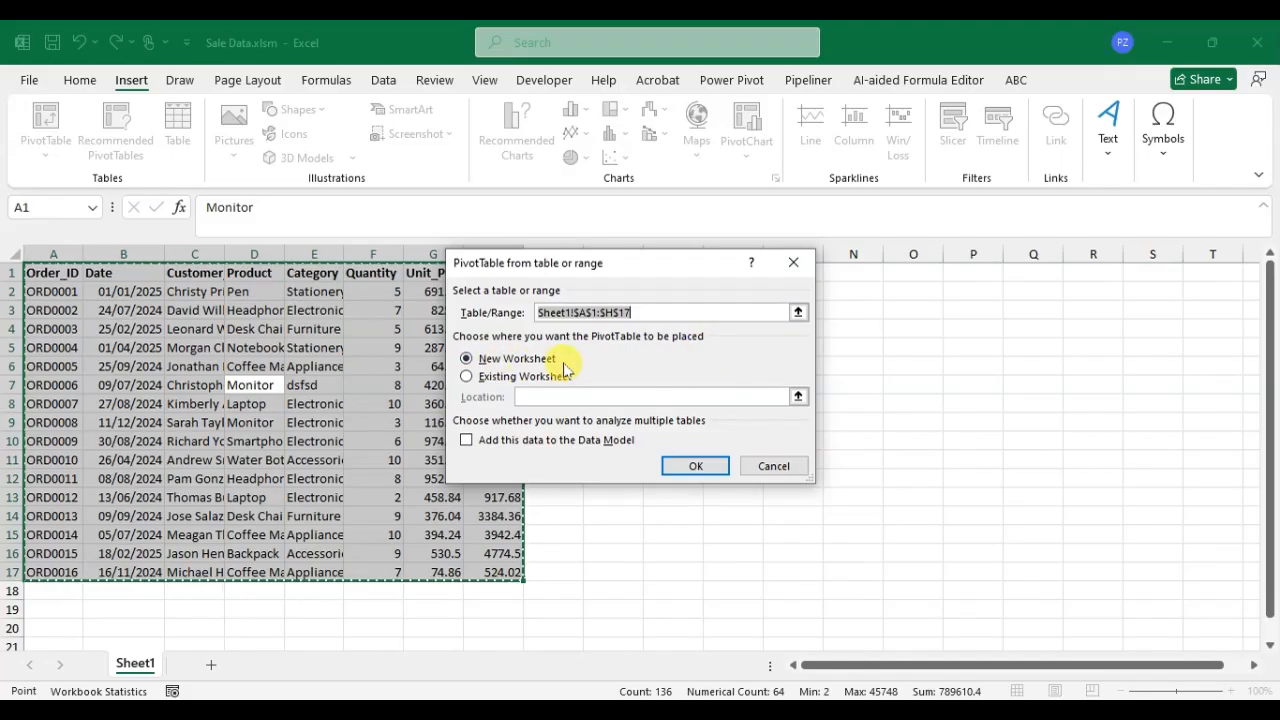
pyautogui.click(686, 466)
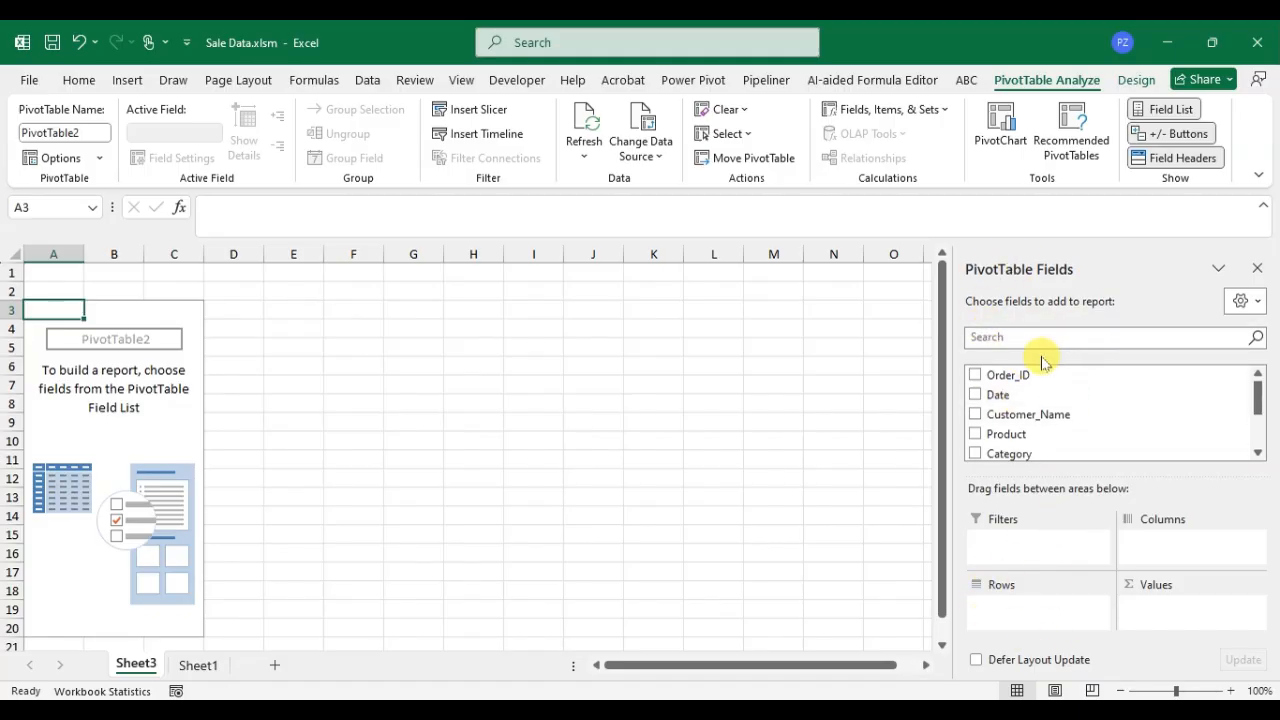
# Step: Set up the PivotTable with Date as filter, Product as rows and the sum of Total_Price as values
pyautogui.moveTo(996, 397); pyautogui.dragTo(1014, 540)
pyautogui.moveTo(1005, 418); pyautogui.dragTo(1020, 604)
pyautogui.scroll(-2, 1040, 428)
pyautogui.moveTo(1030, 428); pyautogui.dragTo(1180, 620)
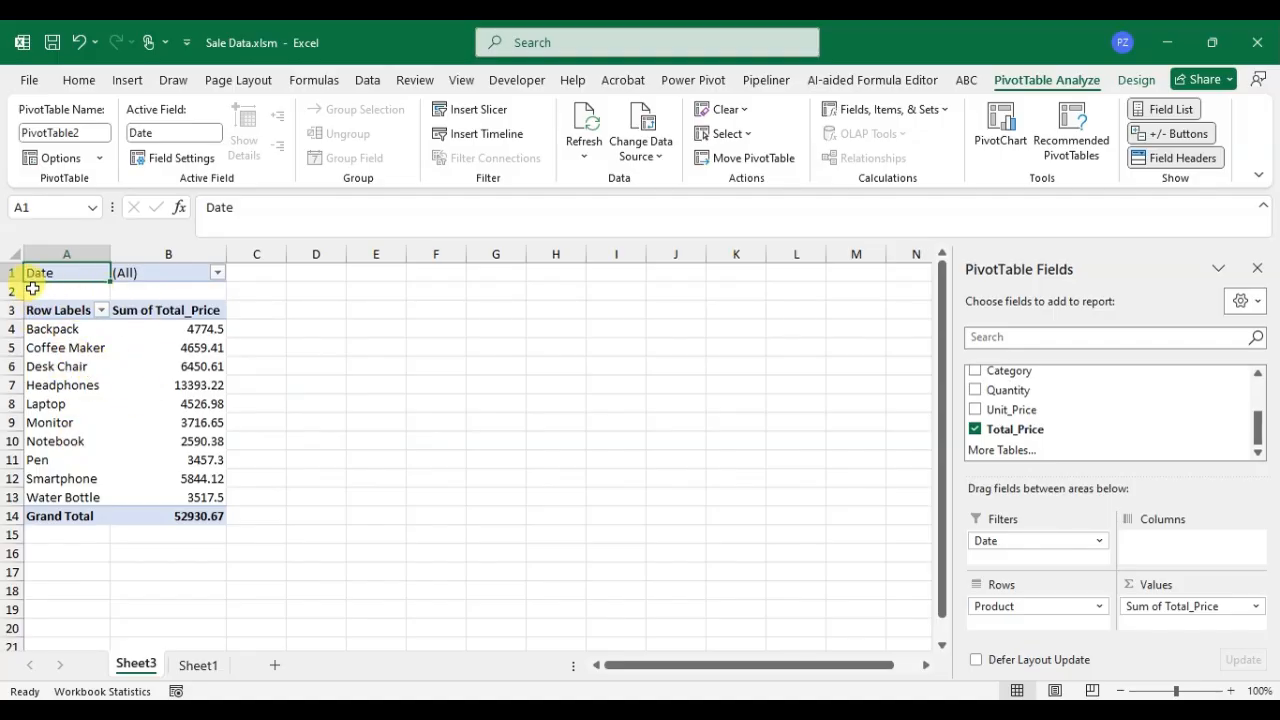
# Step: Insert a 2-D clustered column PivotChart from the whole PivotTable and enlarge it to span about C1 to M20
pyautogui.moveTo(45, 272); pyautogui.dragTo(200, 516)
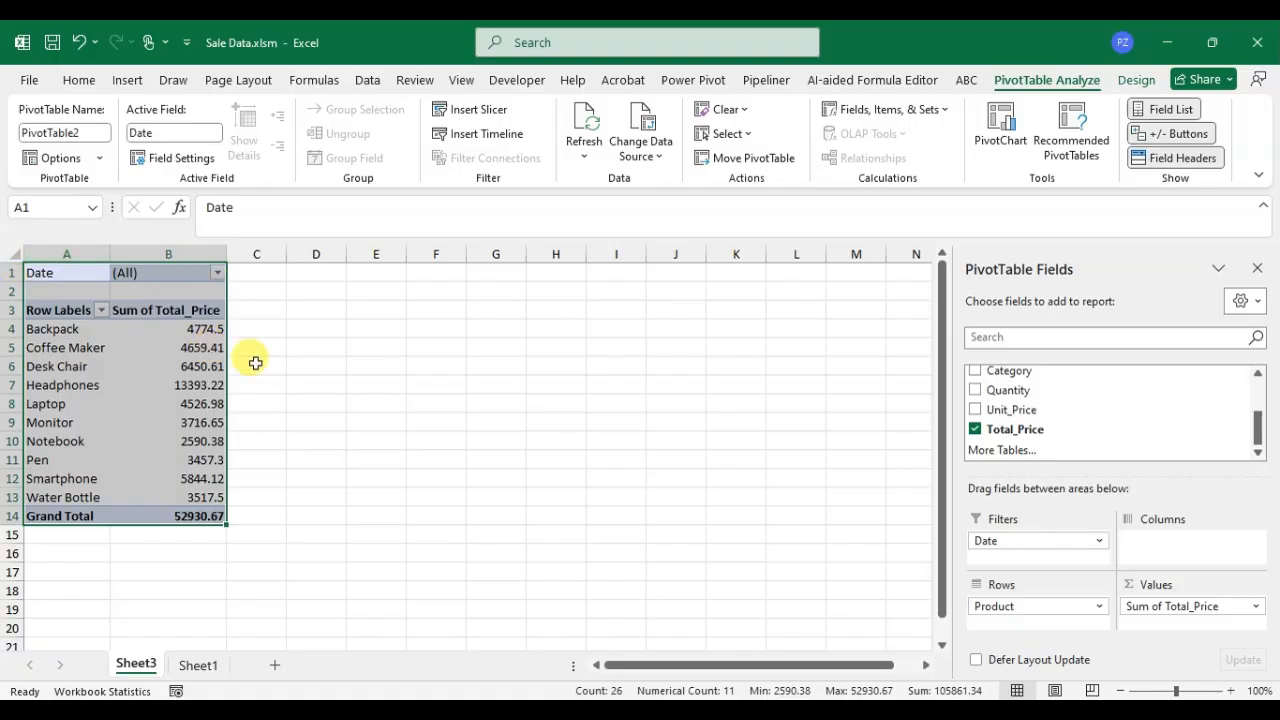
pyautogui.click(127, 80)
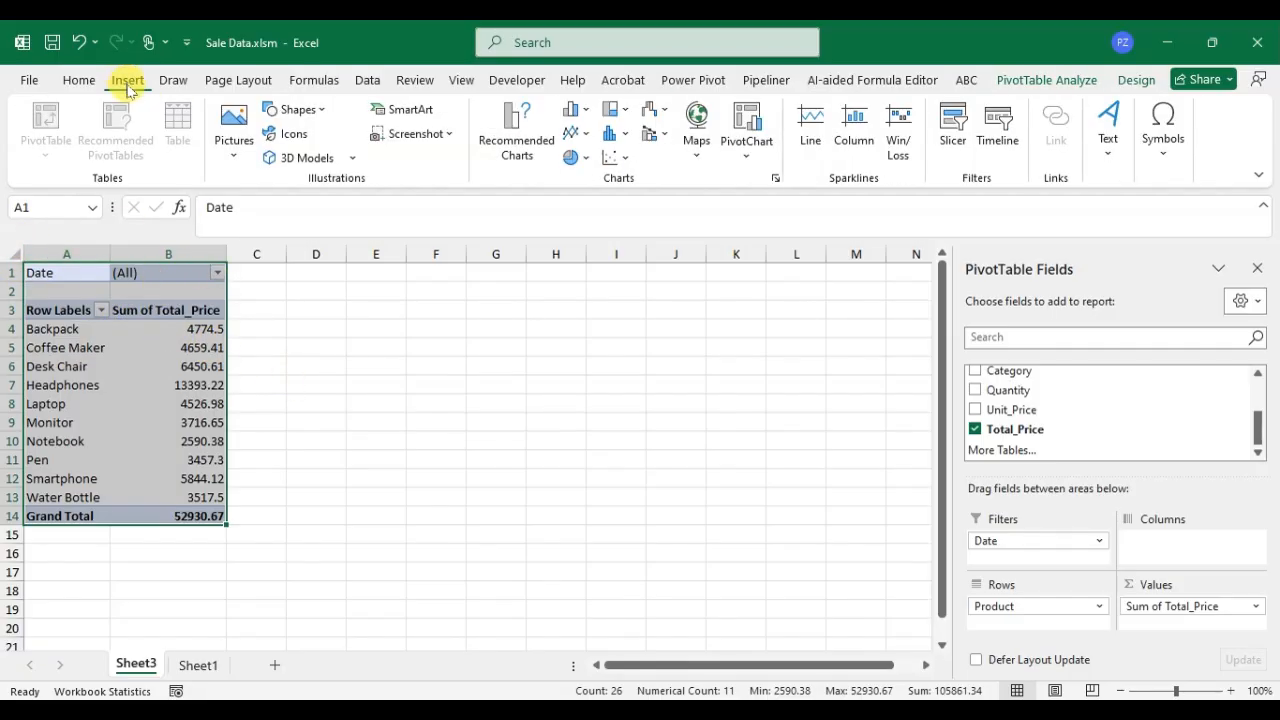
pyautogui.click(583, 110)
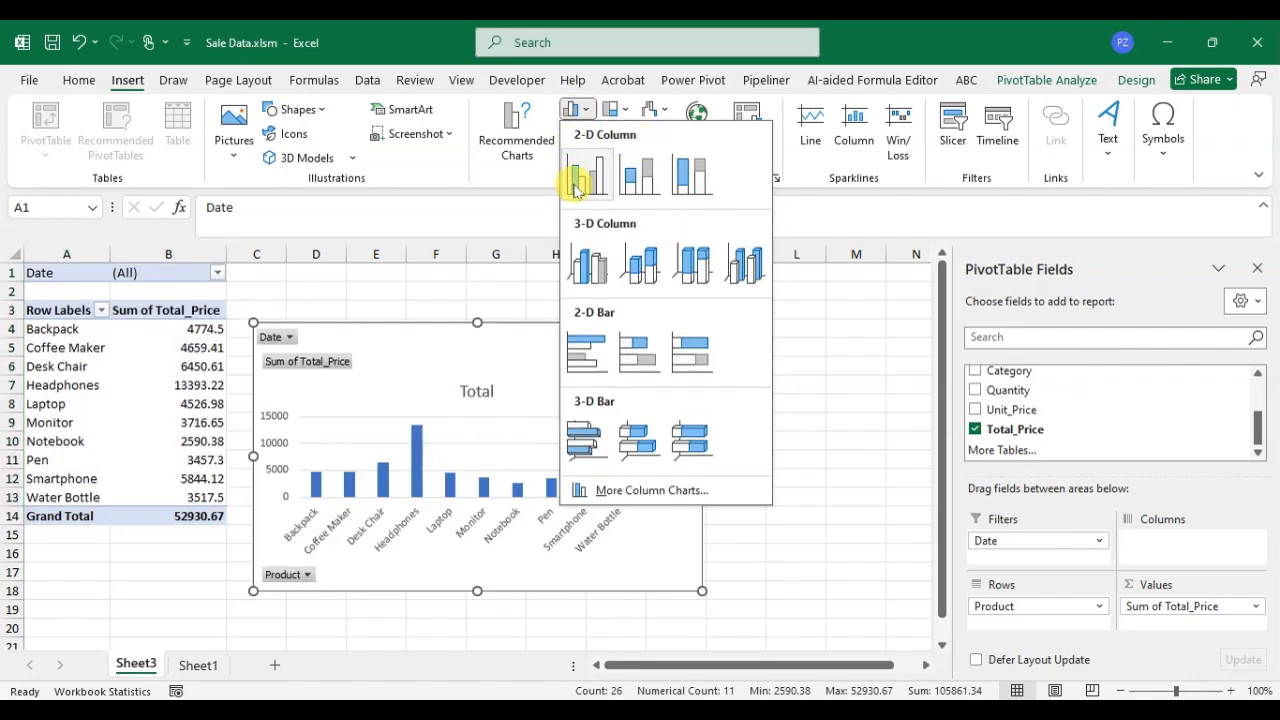
pyautogui.click(587, 177)
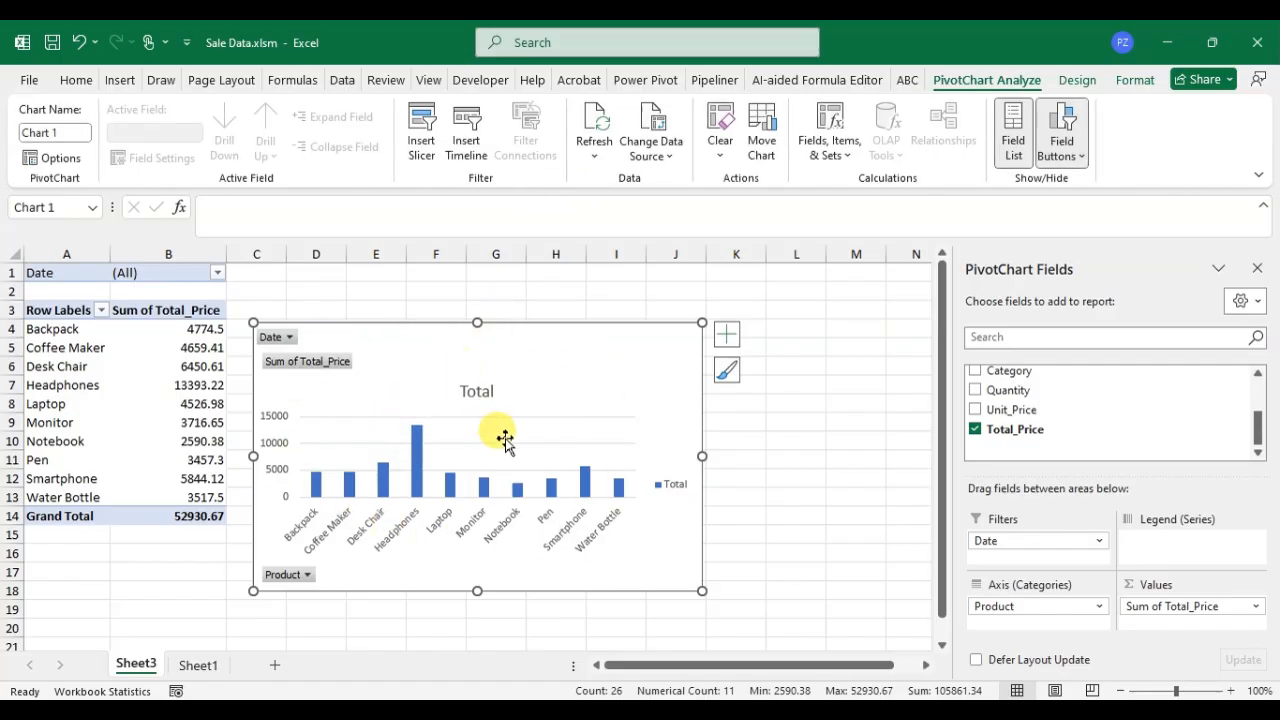
pyautogui.moveTo(697, 318); pyautogui.dragTo(846, 267)
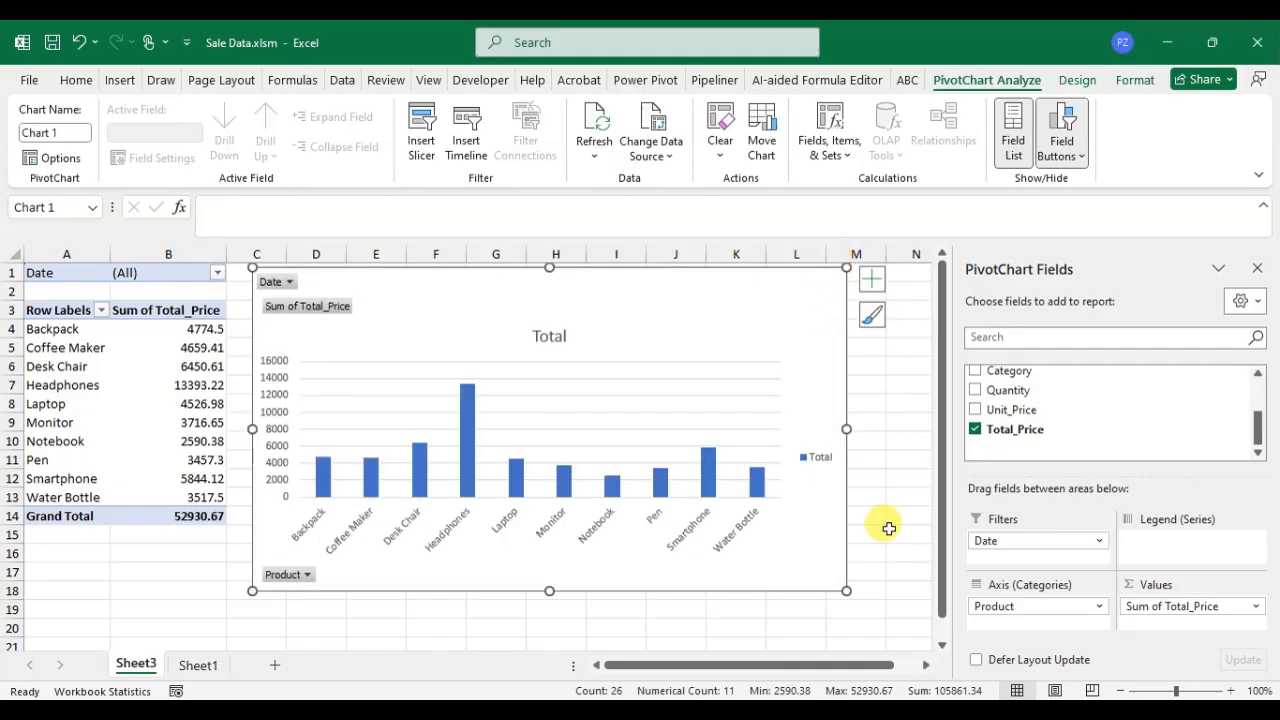
pyautogui.moveTo(846, 591); pyautogui.dragTo(871, 633)
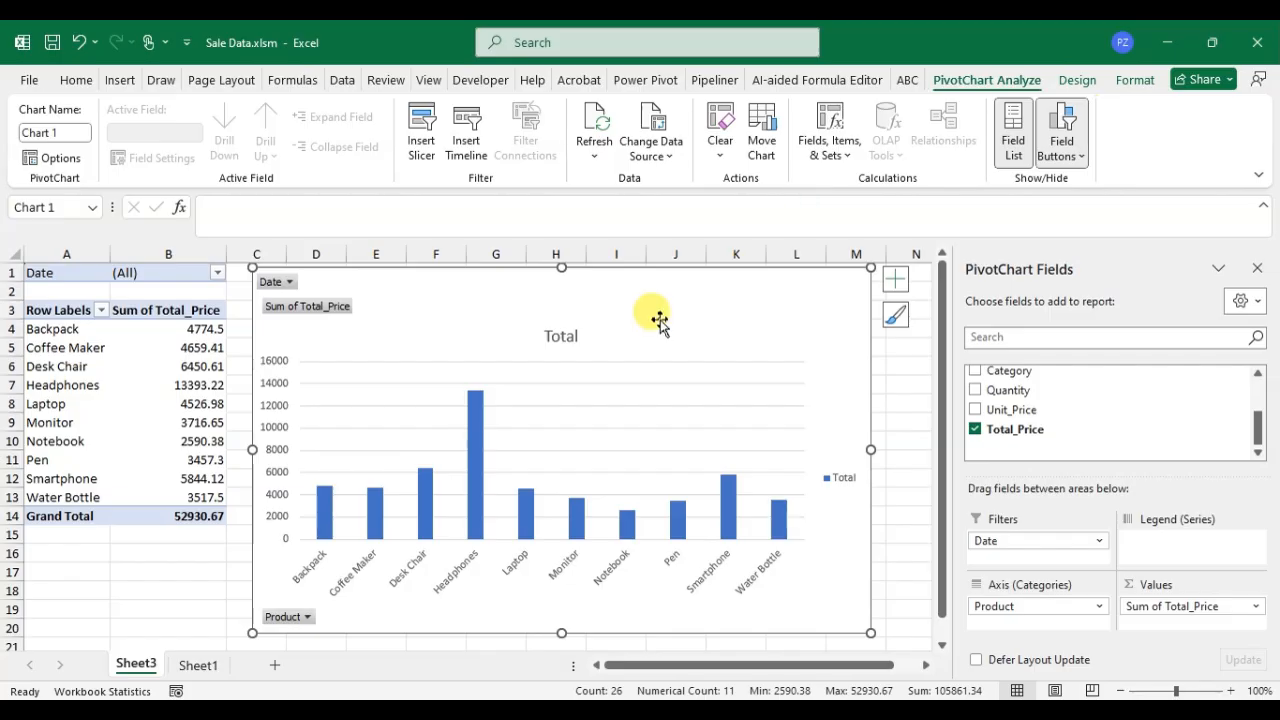
# Step: Apply the fourth chart style and the fifth quick layout, which has a data table and vertical axis title, to the PivotChart
pyautogui.click(1068, 80)
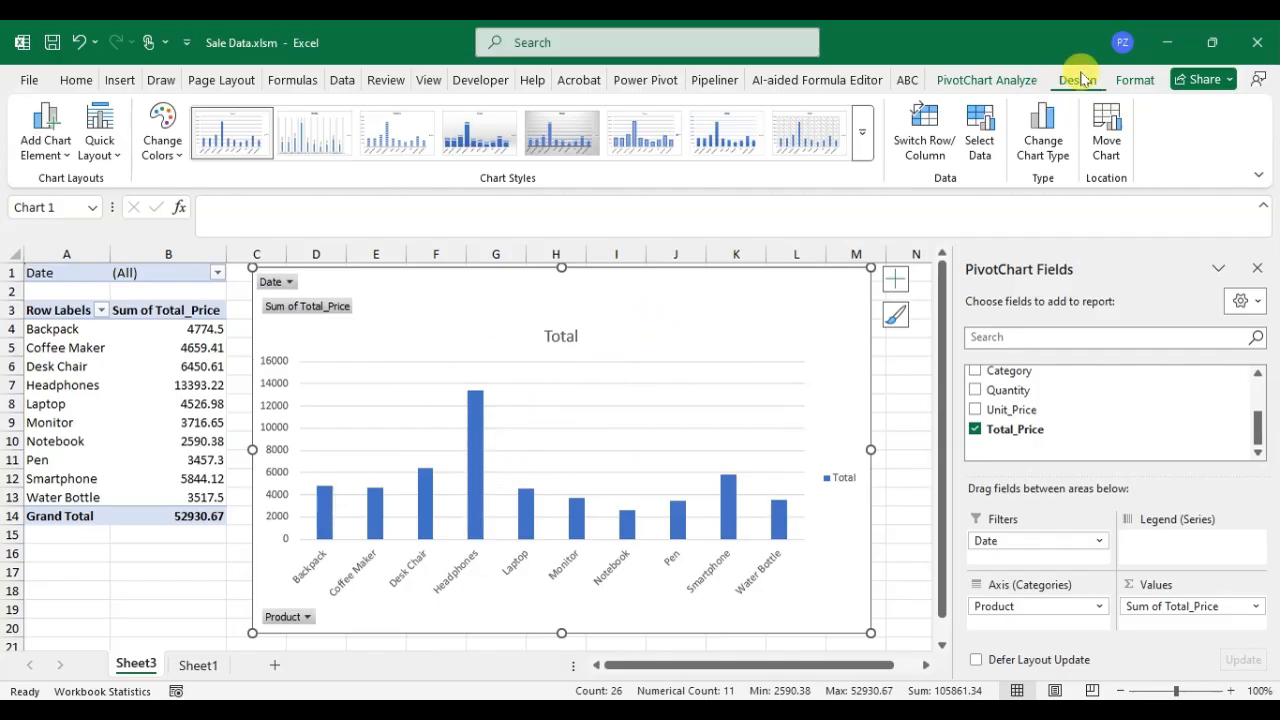
pyautogui.click(866, 146)
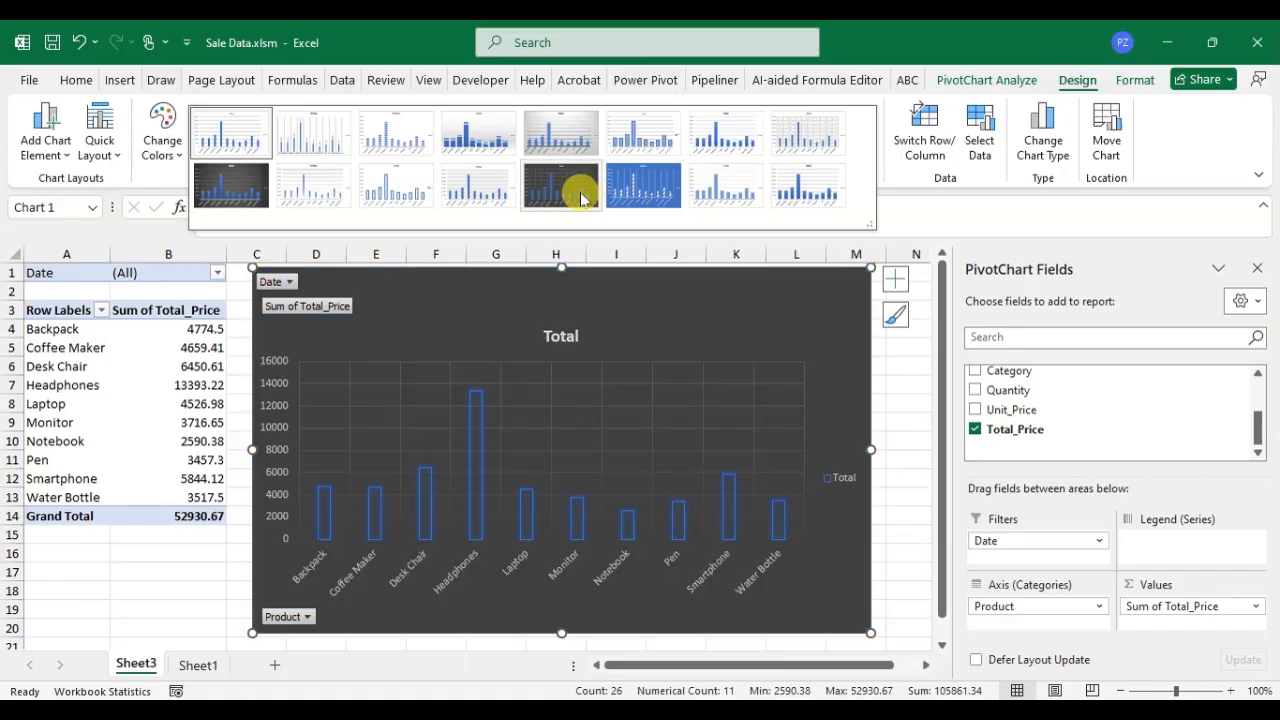
pyautogui.click(483, 147)
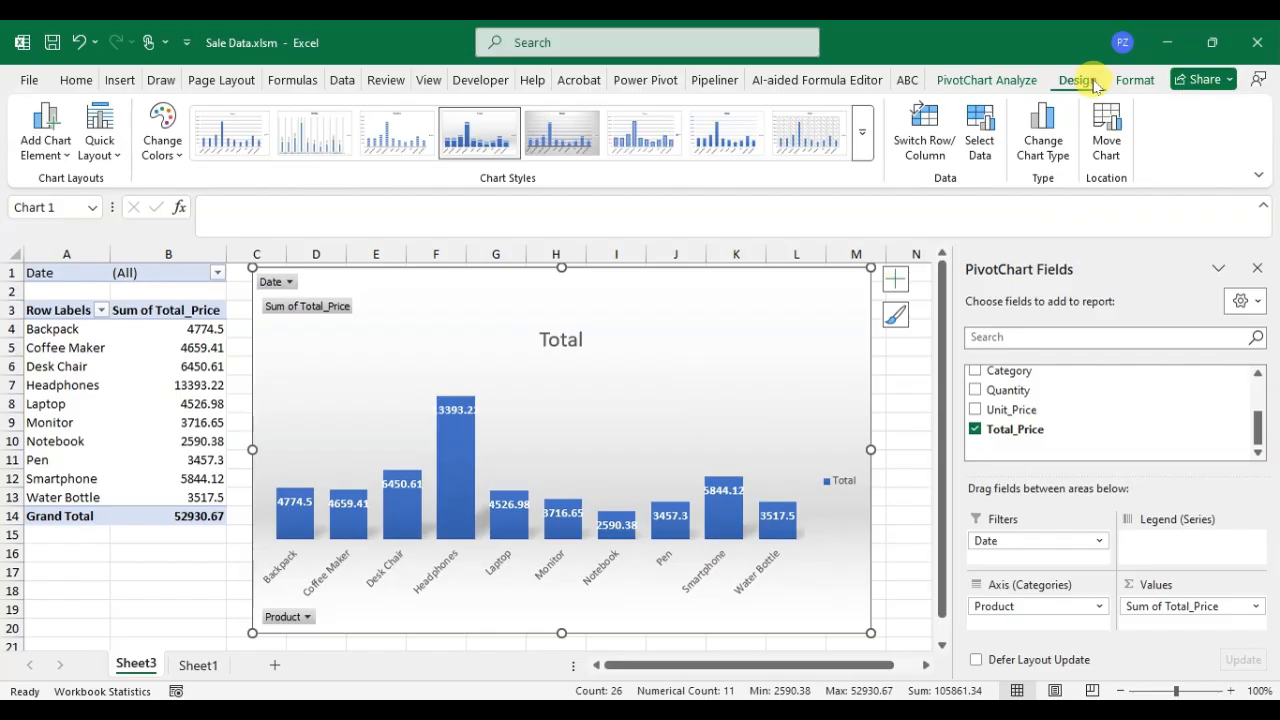
pyautogui.click(104, 140)
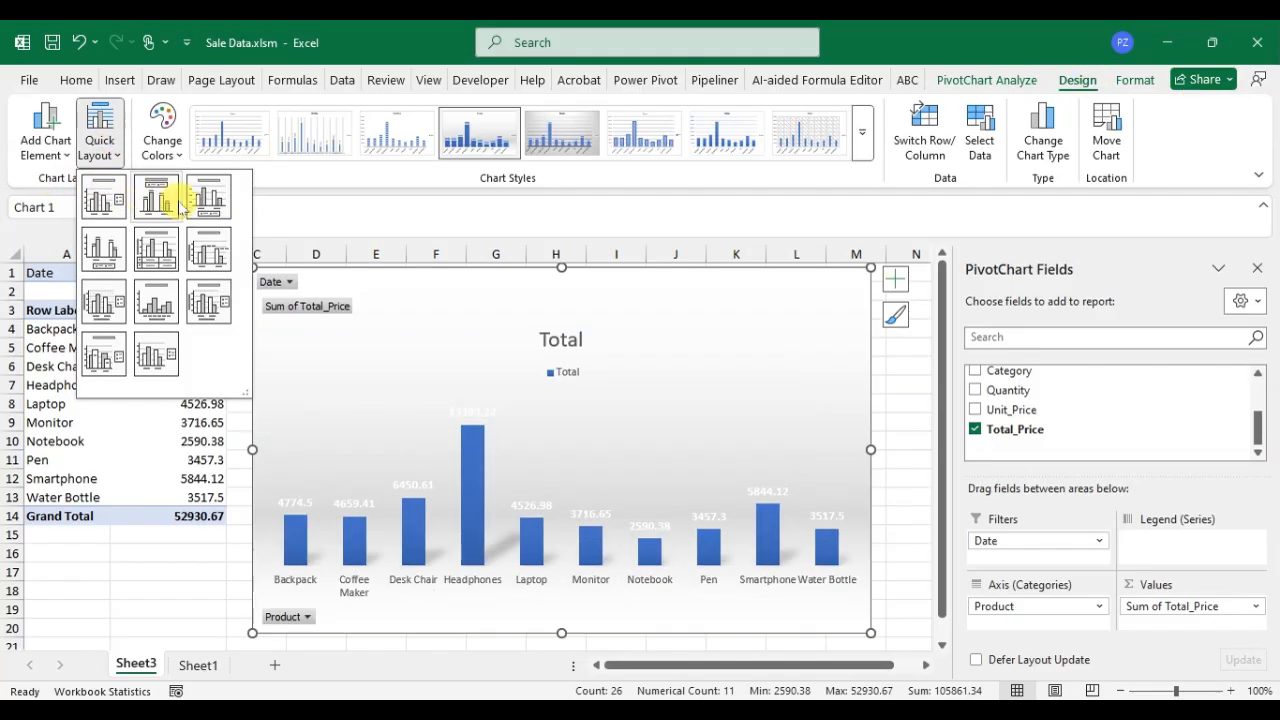
pyautogui.click(150, 258)
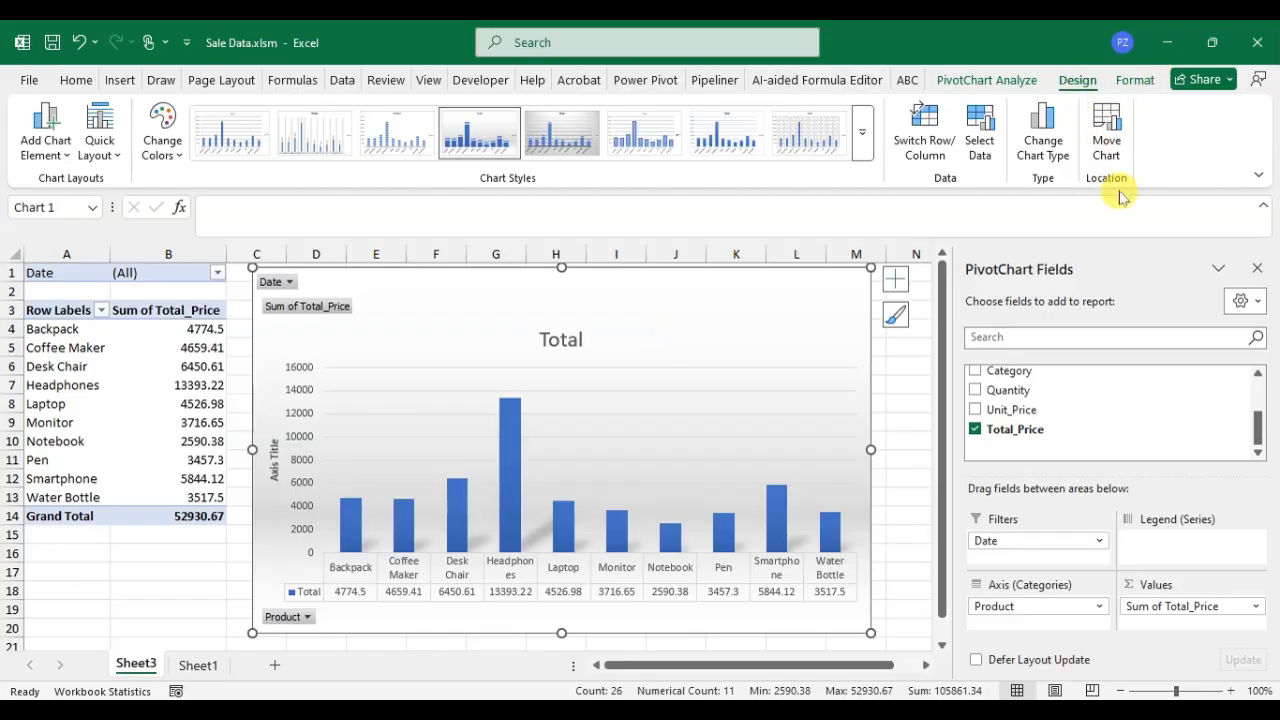
# Step: Move the PivotChart to Sheet1 as an embedded object
pyautogui.click(1106, 140)
pyautogui.moveTo(640, 251); pyautogui.dragTo(985, 280)
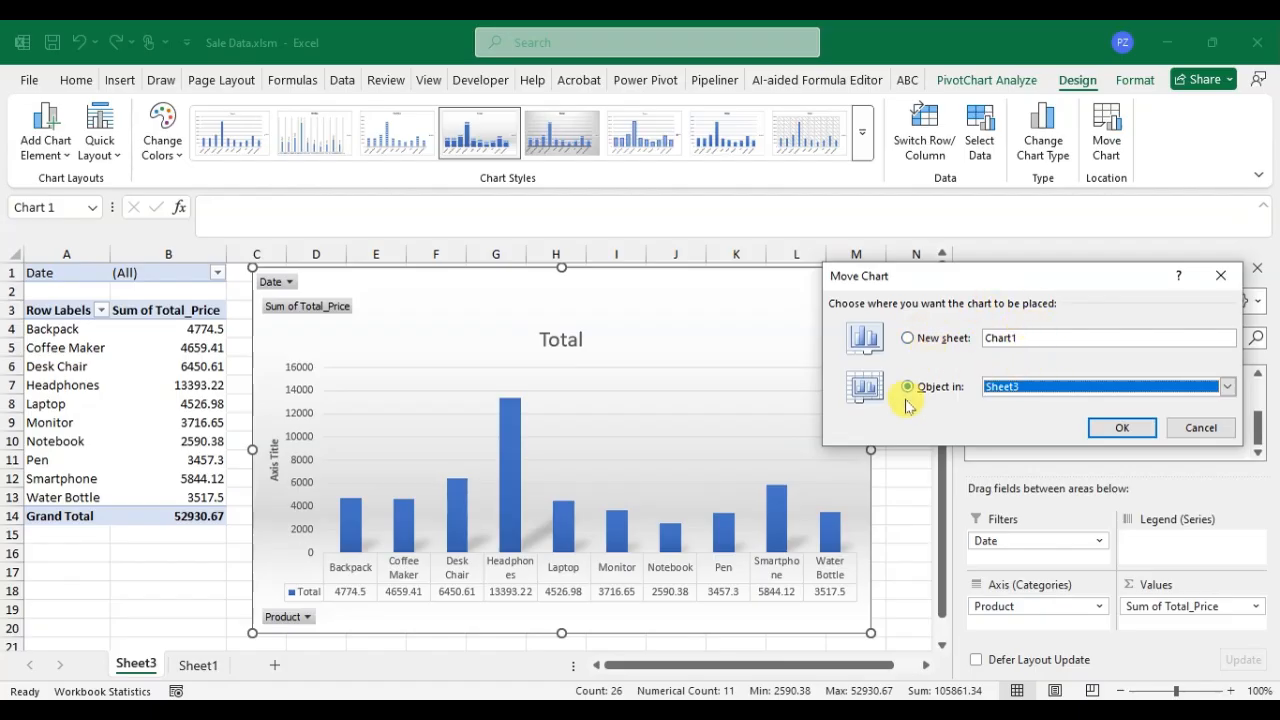
pyautogui.click(1229, 387)
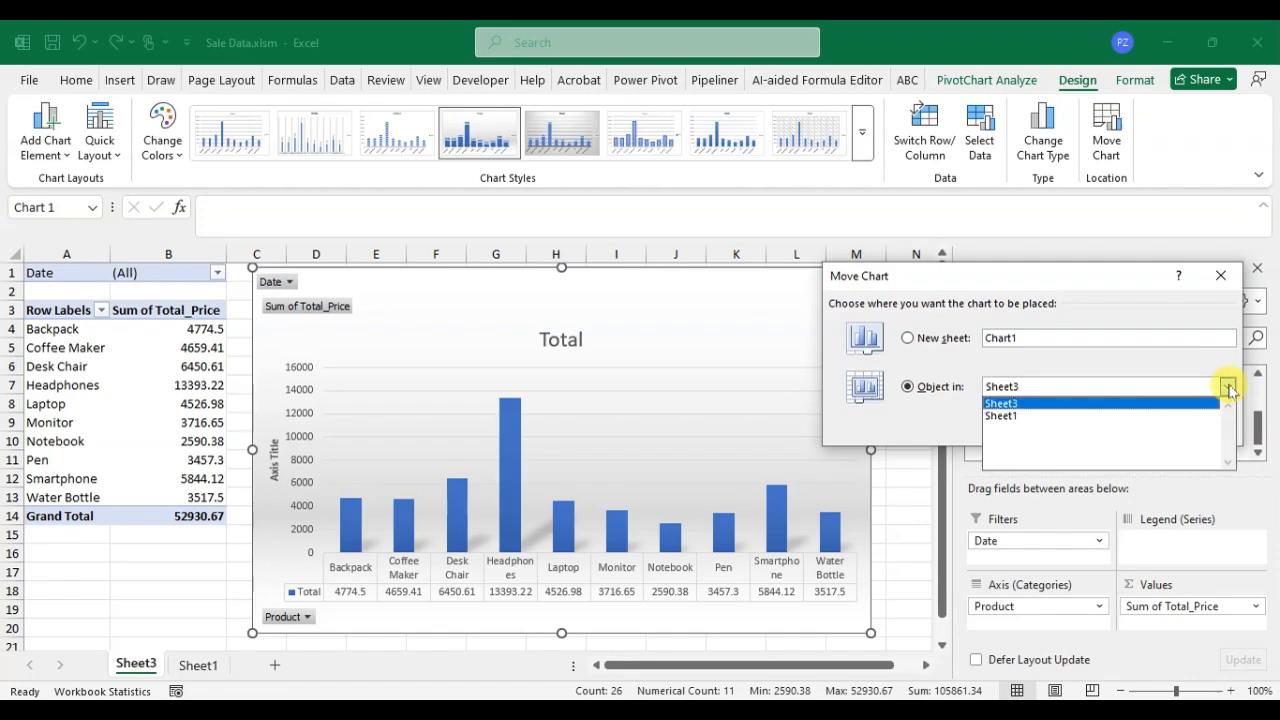
pyautogui.click(1018, 416)
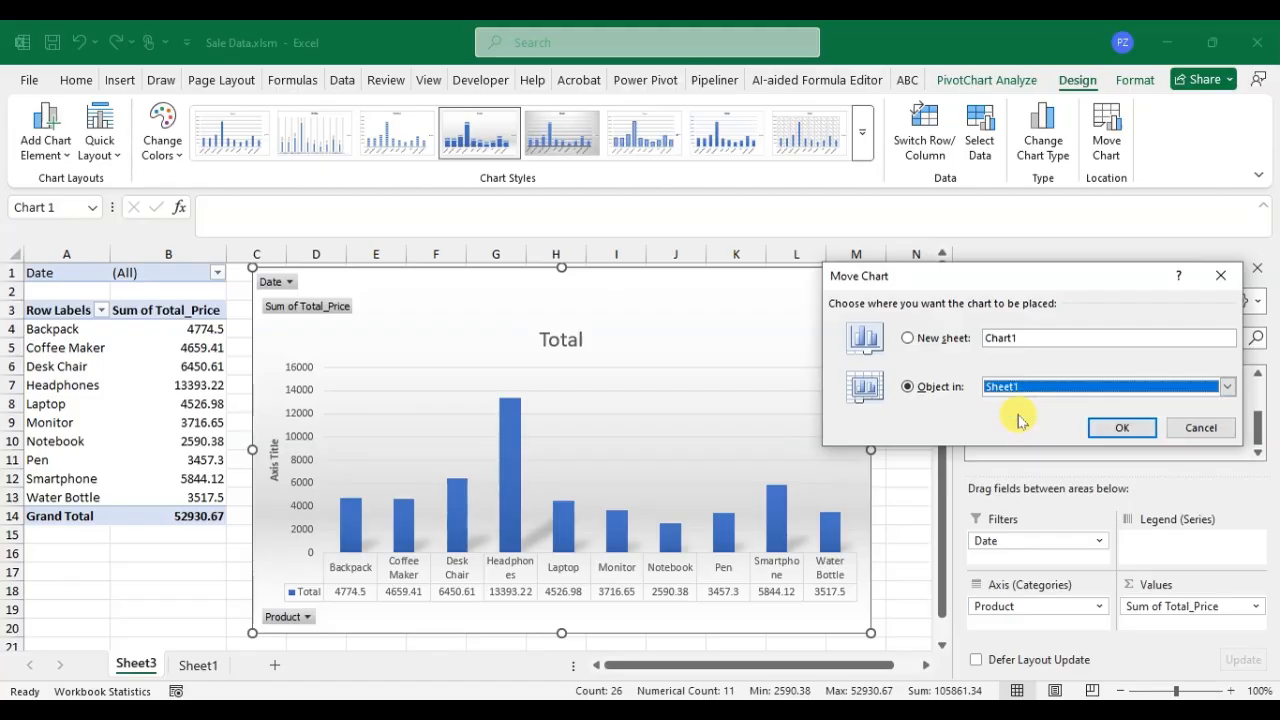
pyautogui.click(1122, 428)
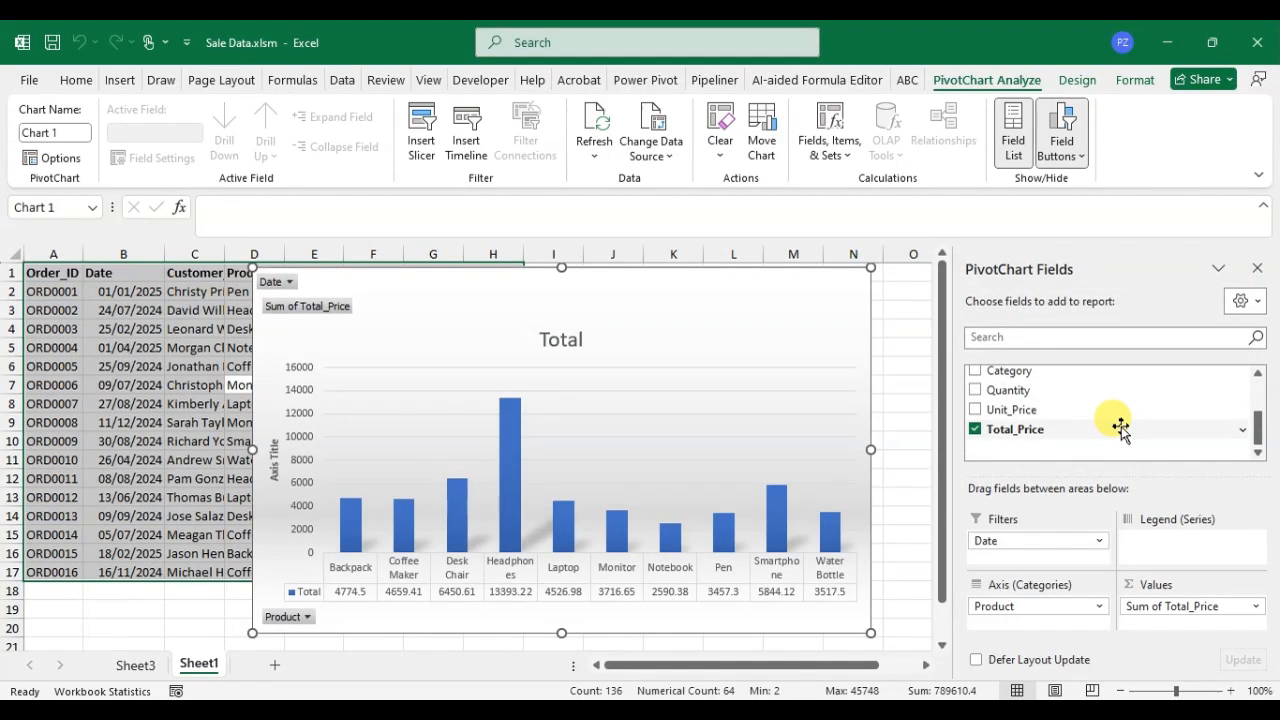
# Step: Shrink the chart and place it in the empty columns beside the sales data, and check the PivotTable on Sheet3
pyautogui.moveTo(496, 297); pyautogui.dragTo(616, 307)
pyautogui.moveTo(371, 643); pyautogui.dragTo(634, 457)
pyautogui.moveTo(820, 335); pyautogui.dragTo(739, 362)
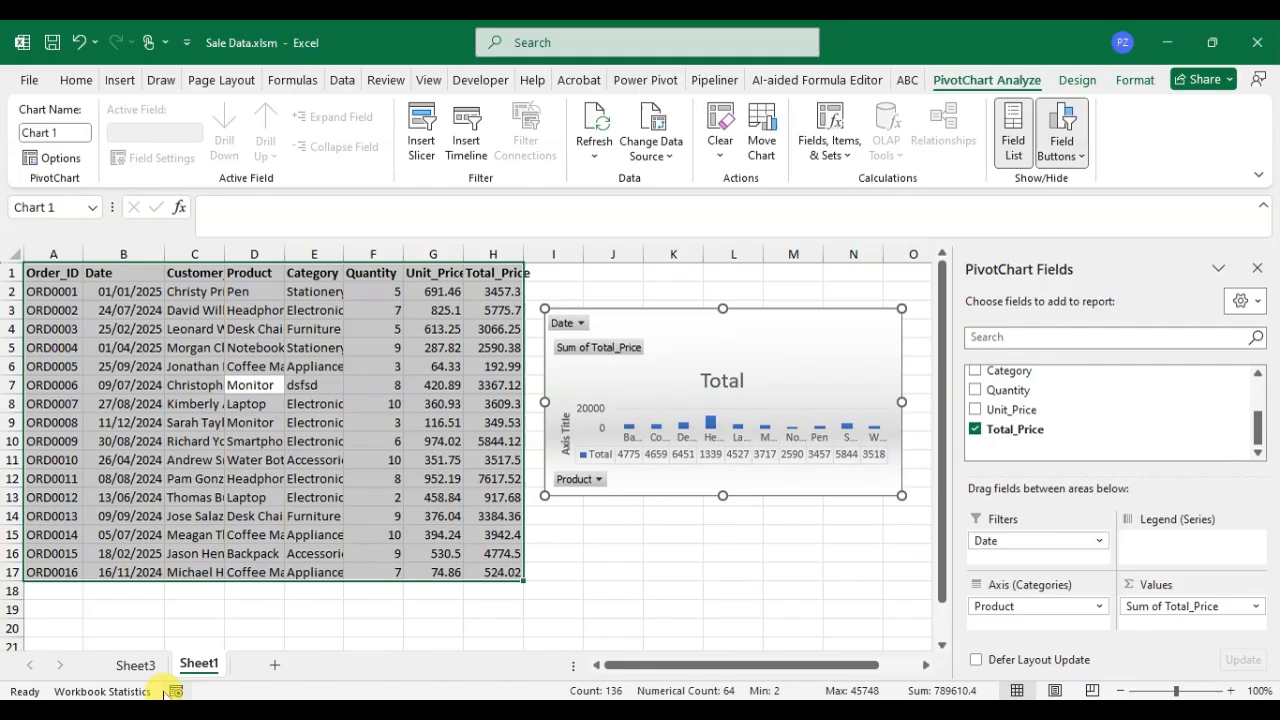
pyautogui.click(141, 668)
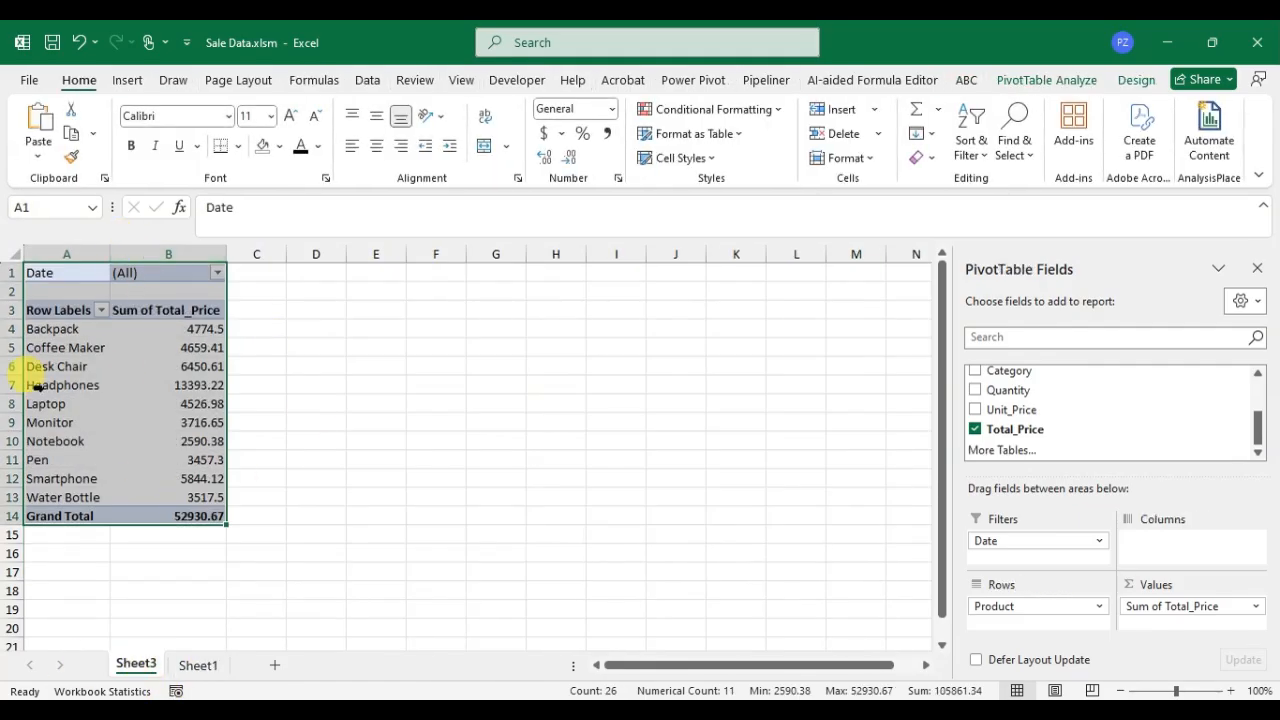
pyautogui.click(198, 665)
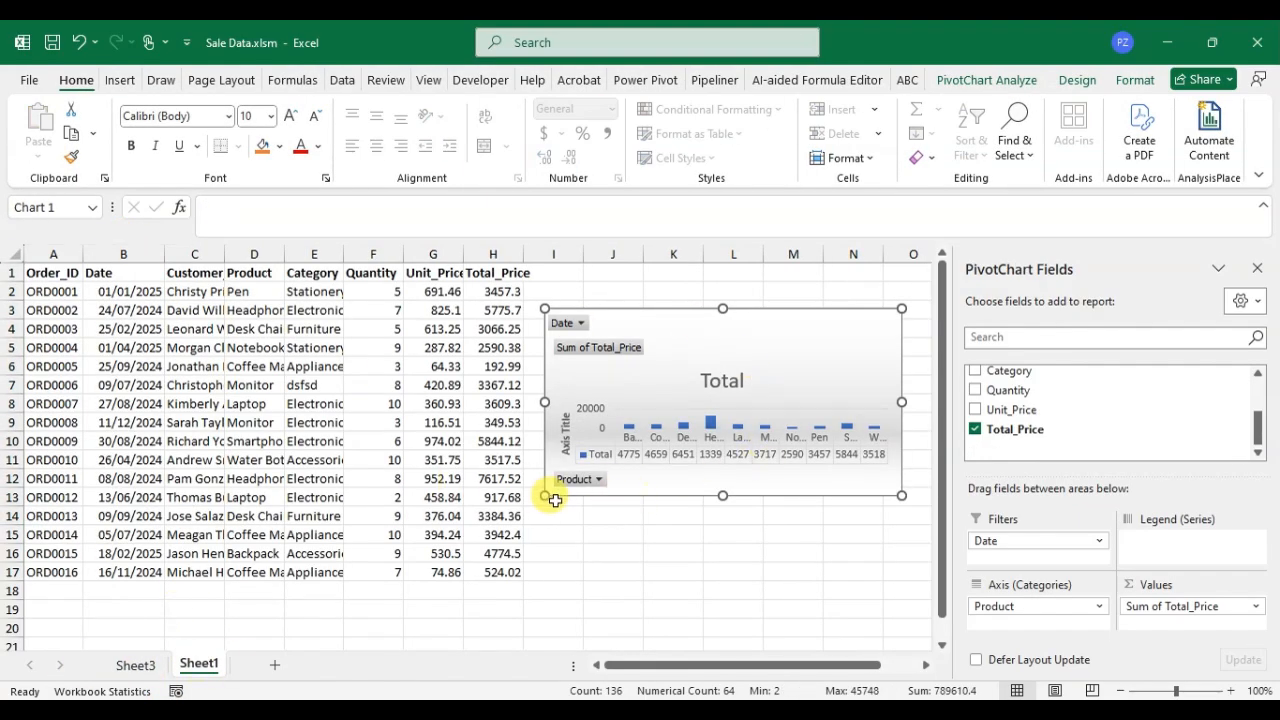
# Step: Hide the PivotChart field list and enlarge the chart beside the sales data to span about J2 to S19
pyautogui.click(1257, 268)
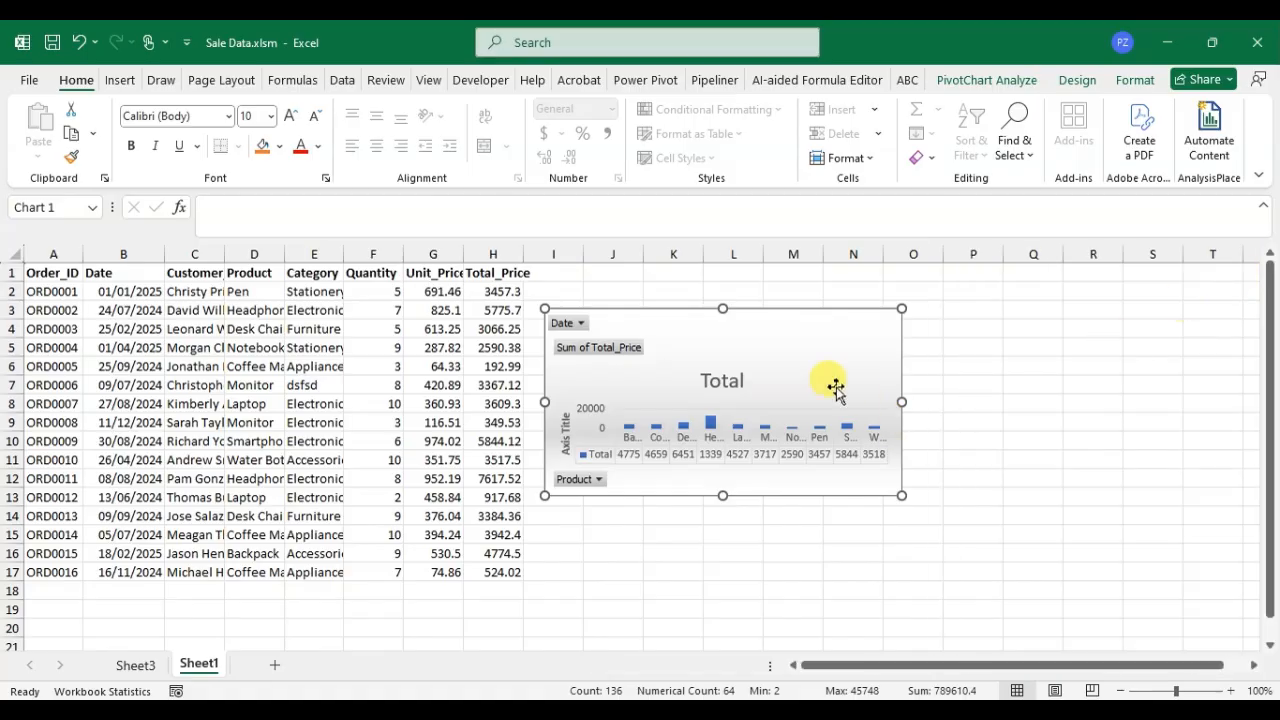
pyautogui.moveTo(790, 341); pyautogui.dragTo(880, 362)
pyautogui.moveTo(986, 517); pyautogui.dragTo(1226, 648)
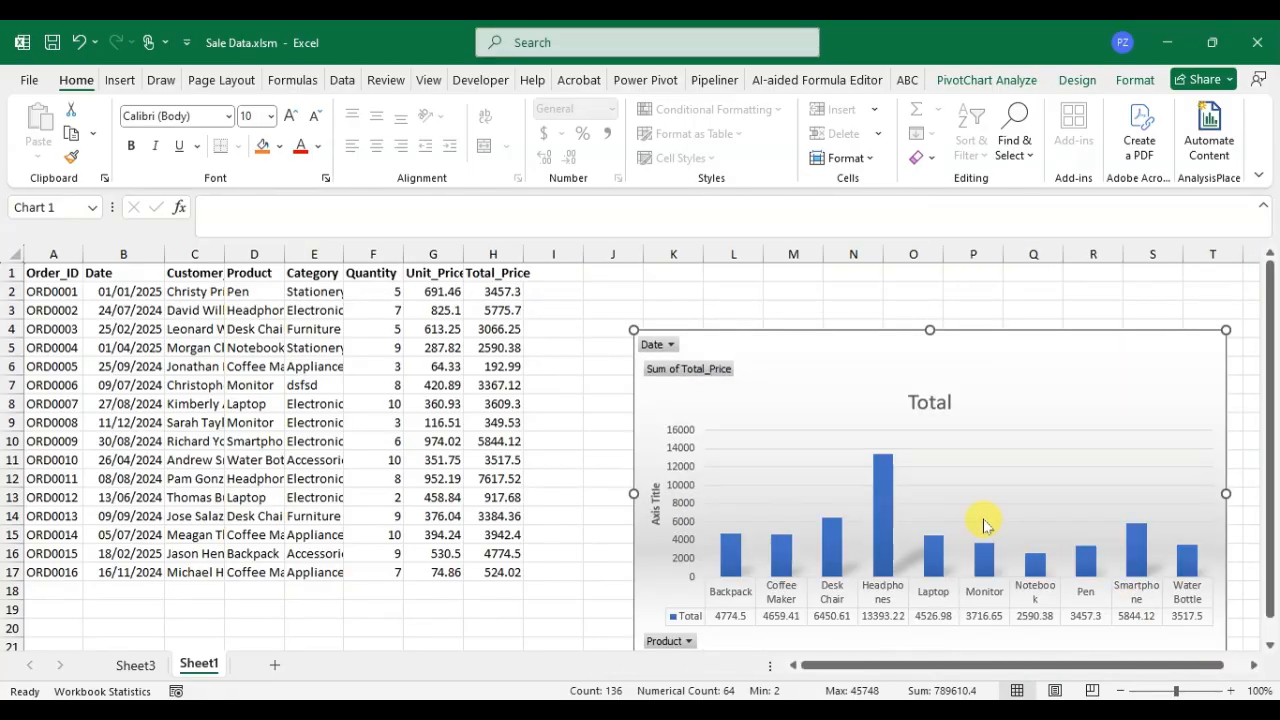
pyautogui.moveTo(1029, 386); pyautogui.dragTo(979, 341)
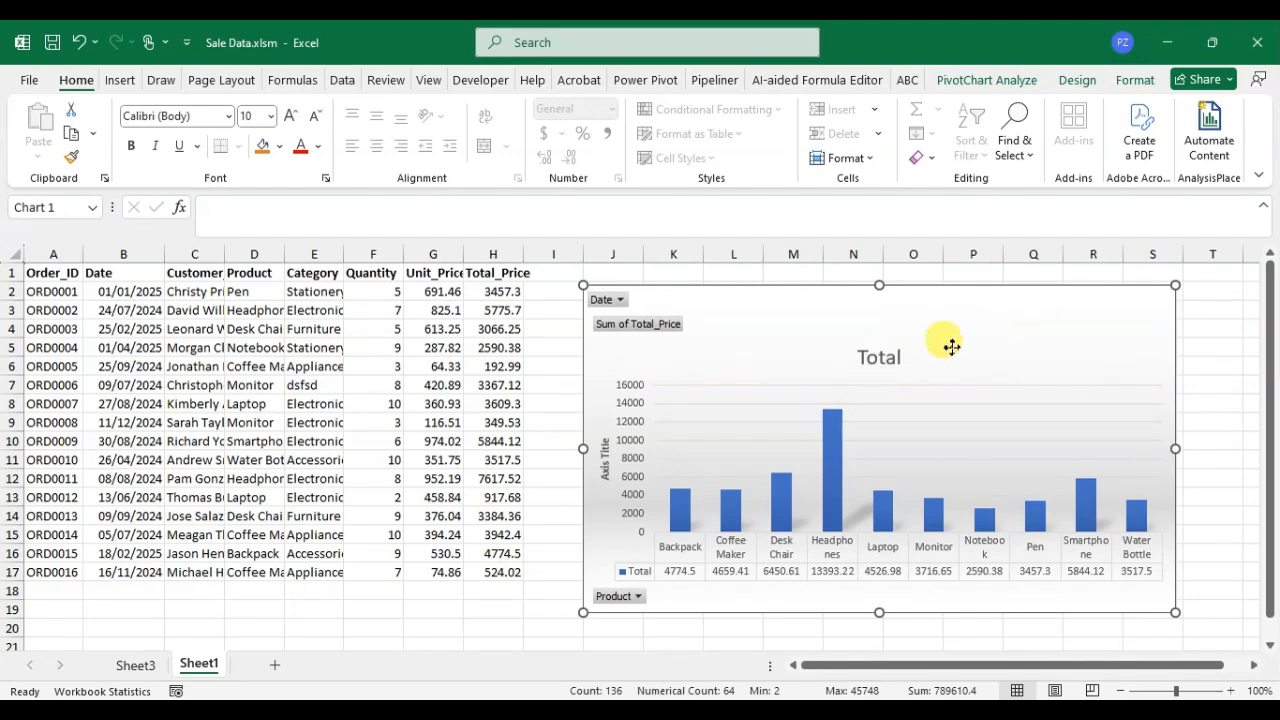
# Step: Change the PivotChart's type to Stacked Bar
pyautogui.click(1074, 79)
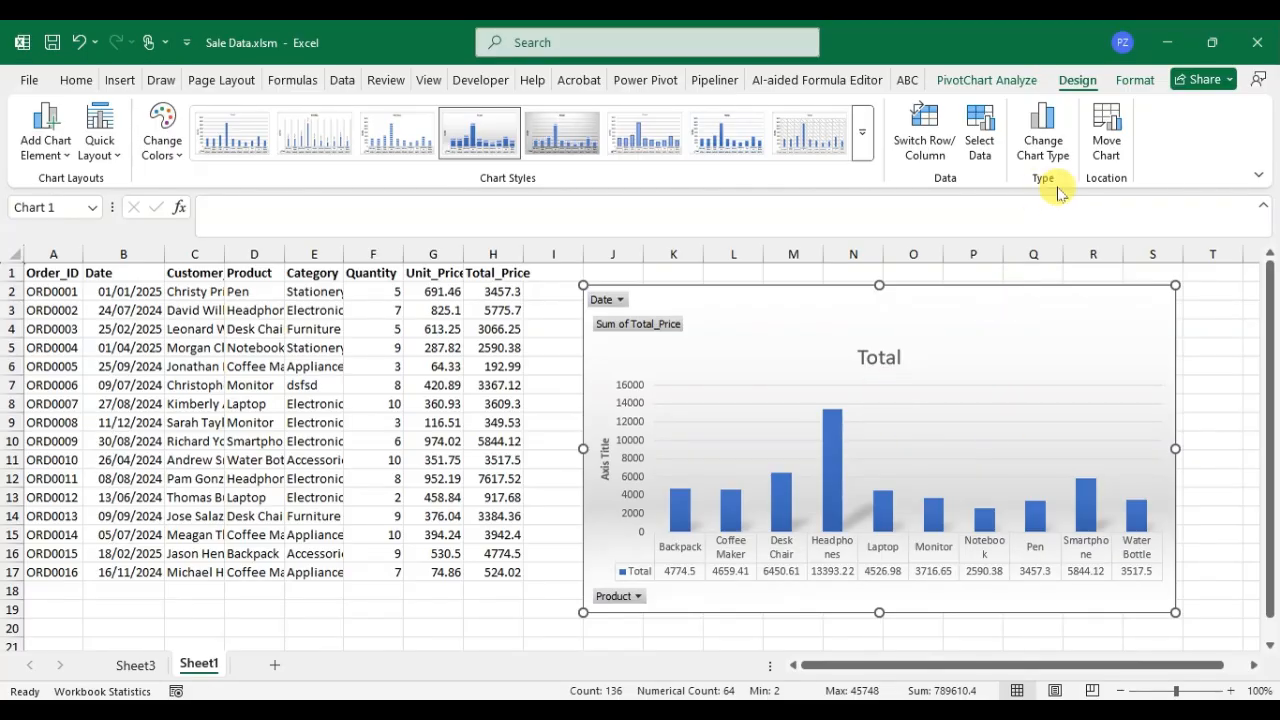
pyautogui.click(1060, 150)
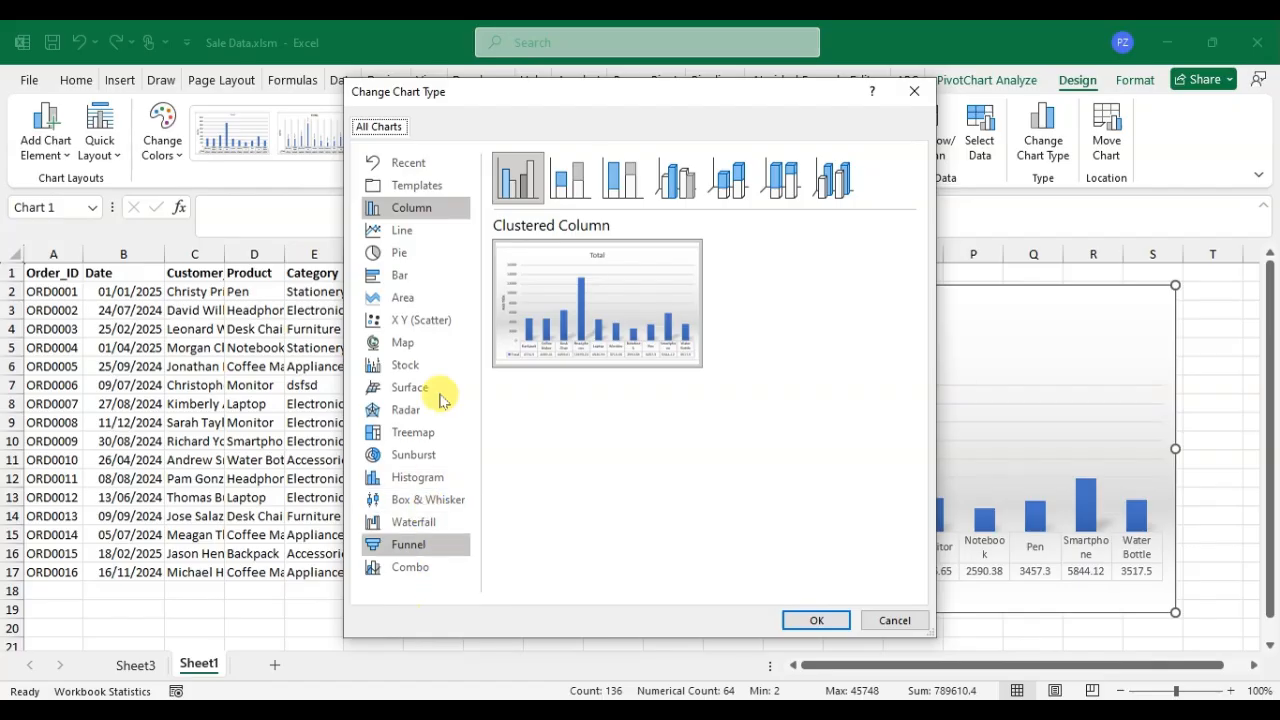
pyautogui.click(416, 276)
pyautogui.click(562, 180)
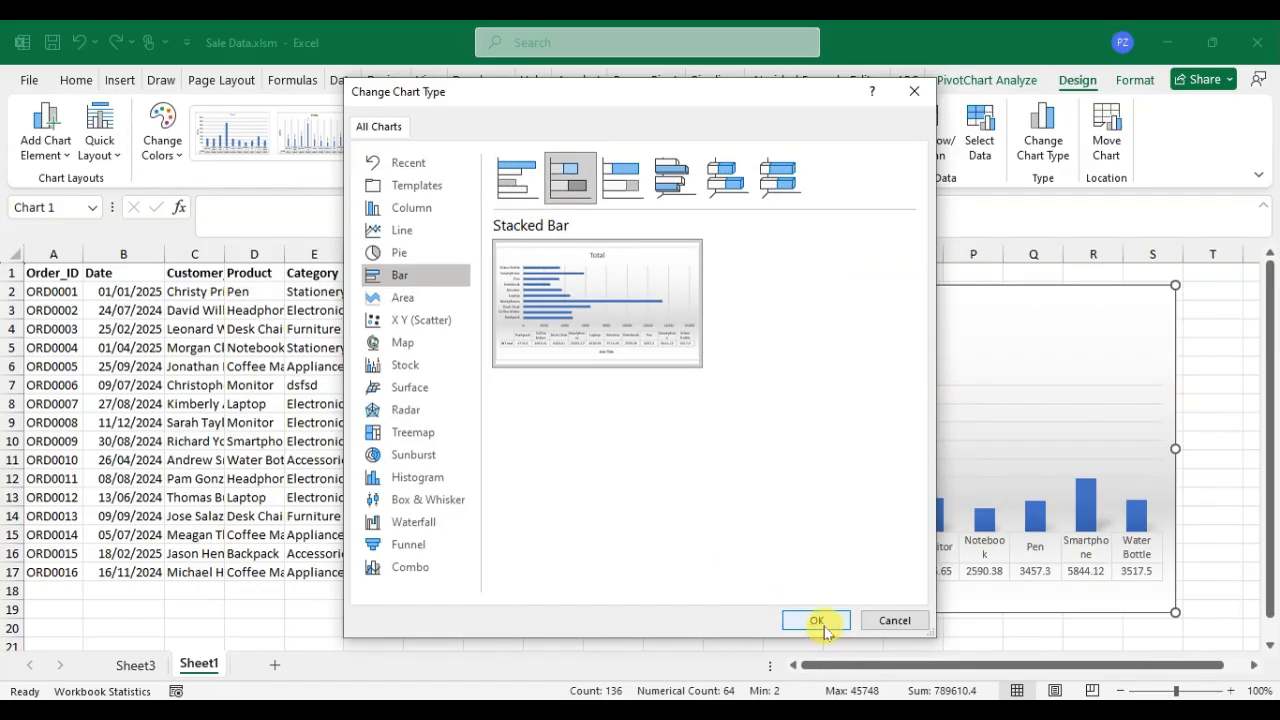
pyautogui.click(818, 621)
pyautogui.moveTo(851, 500)
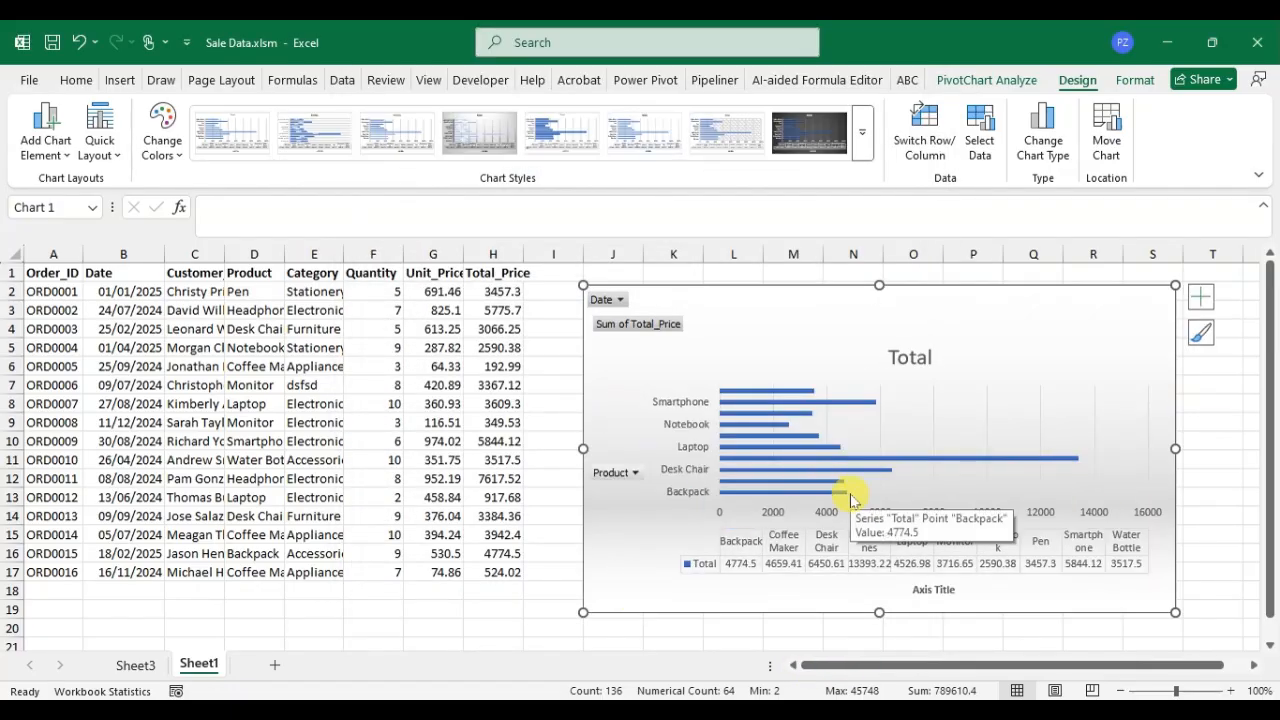